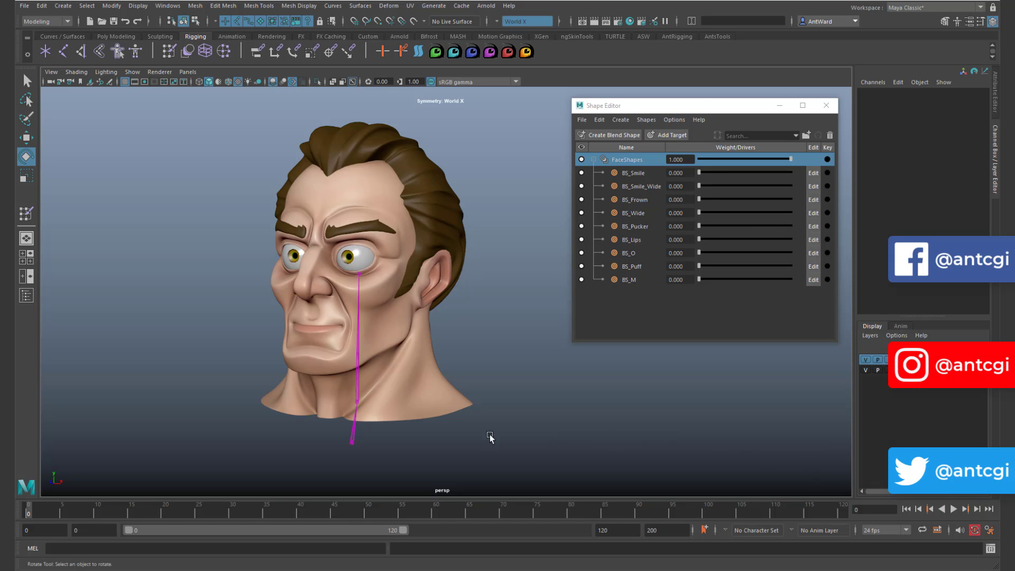
# Turn head_bind on its joint, return it near neutral, and preview the BS_Smile_Wide weight.
pyautogui.keyDown('alt'); pyautogui.moveTo(384, 331); pyautogui.dragTo(478, 365); pyautogui.keyUp('alt')
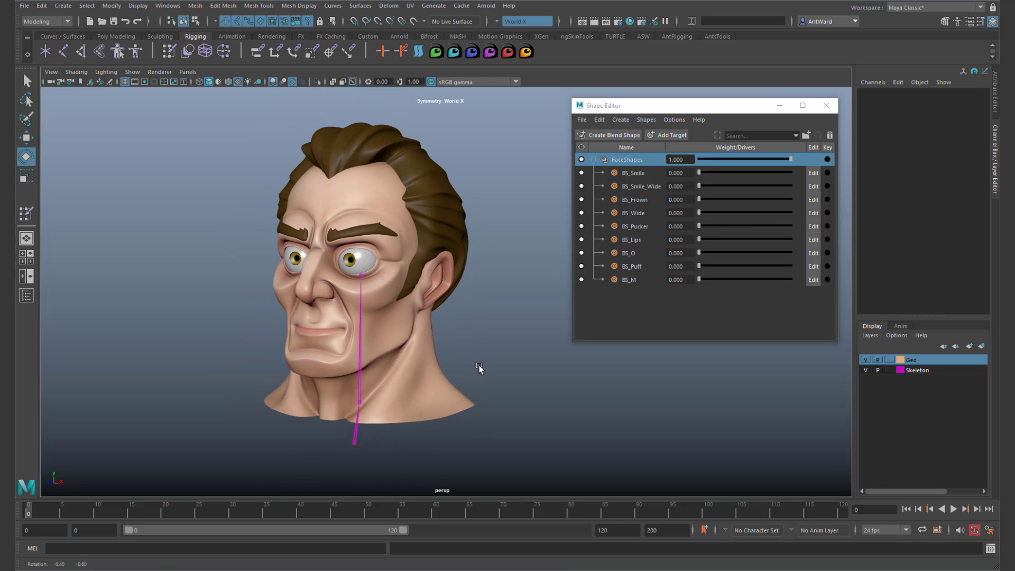
pyautogui.click(361, 273)
pyautogui.moveTo(362, 319); pyautogui.dragTo(509, 360)
pyautogui.click(444, 313)
pyautogui.keyDown('alt'); pyautogui.moveTo(382, 299); pyautogui.dragTo(404, 315); pyautogui.keyUp('alt')
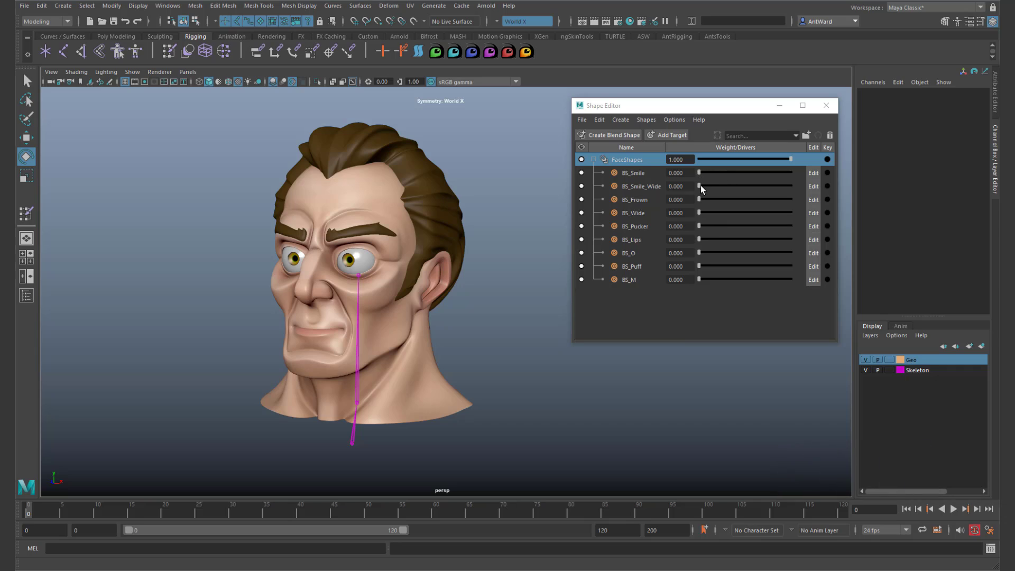
pyautogui.moveTo(700, 187); pyautogui.dragTo(671, 174)
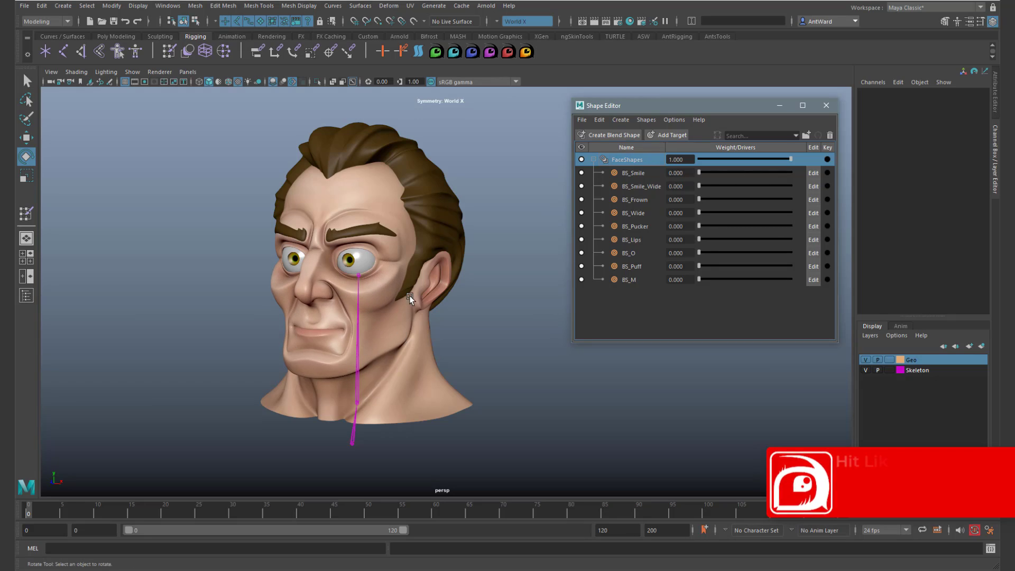
pyautogui.click(475, 303)
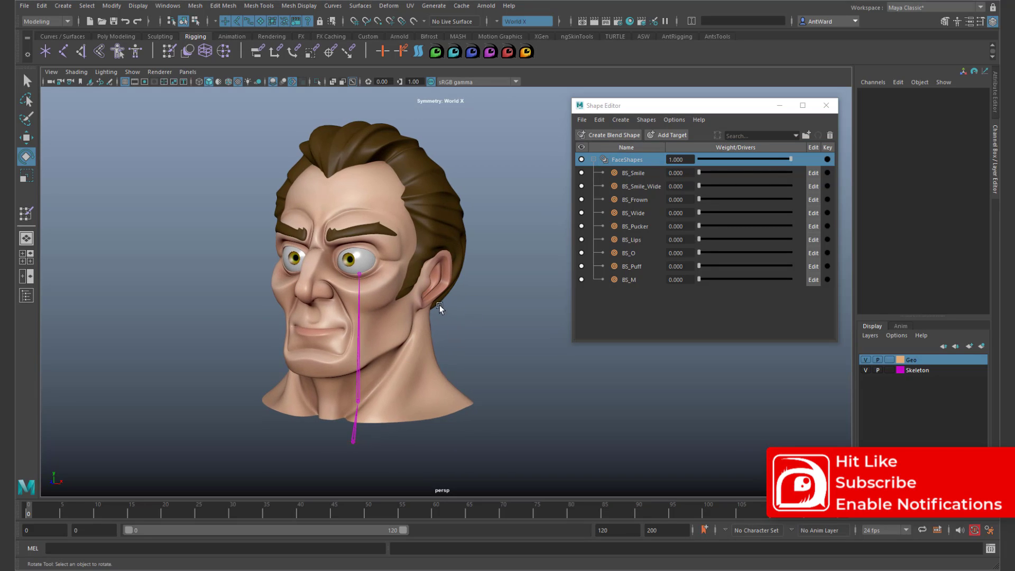
# Rotate head_bind again and set BS_Smile_Wide to full 1.000 weight.
pyautogui.click(360, 271)
pyautogui.moveTo(361, 270); pyautogui.dragTo(325, 326)
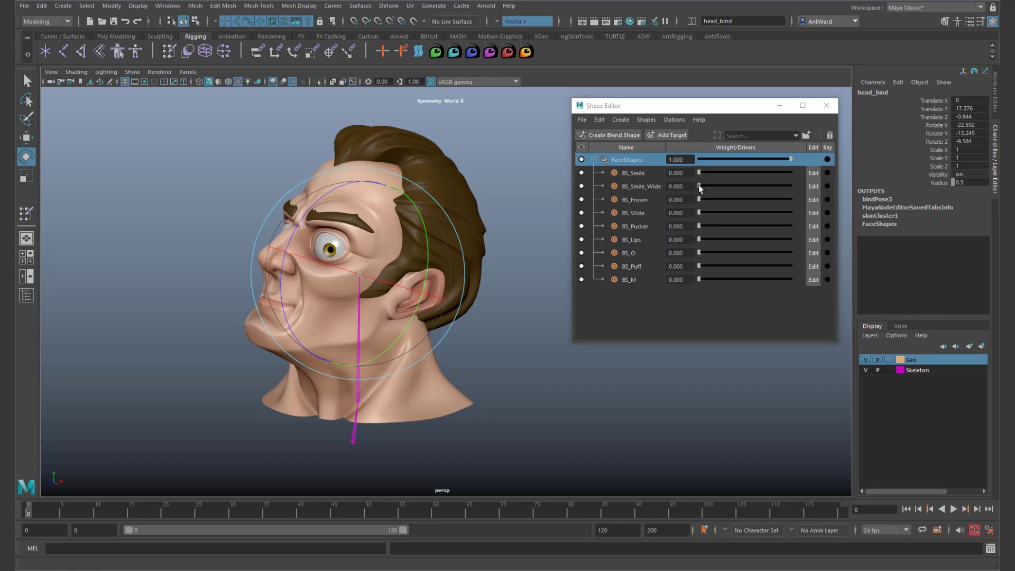
pyautogui.moveTo(699, 184); pyautogui.dragTo(815, 188)
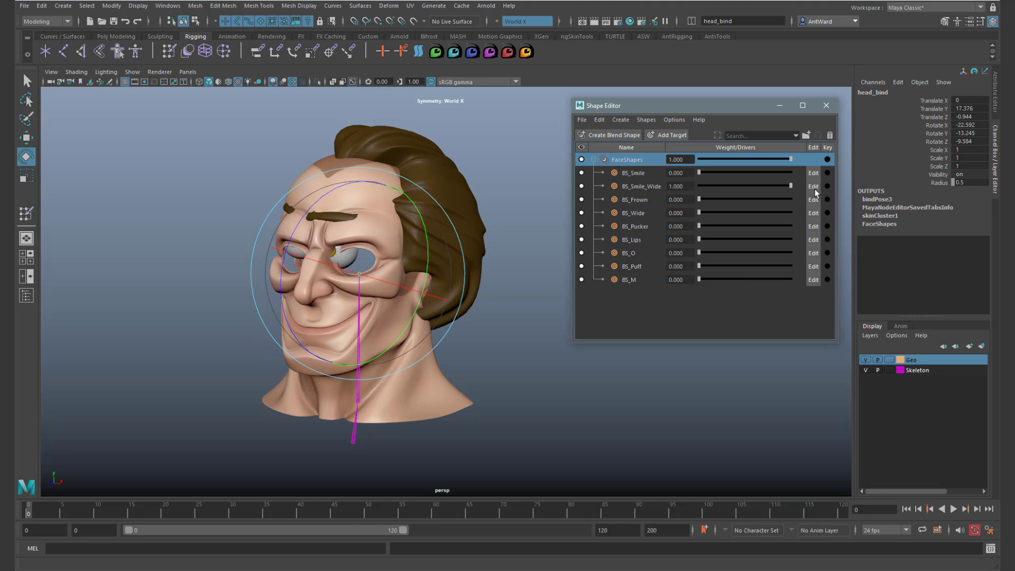
pyautogui.click(349, 294)
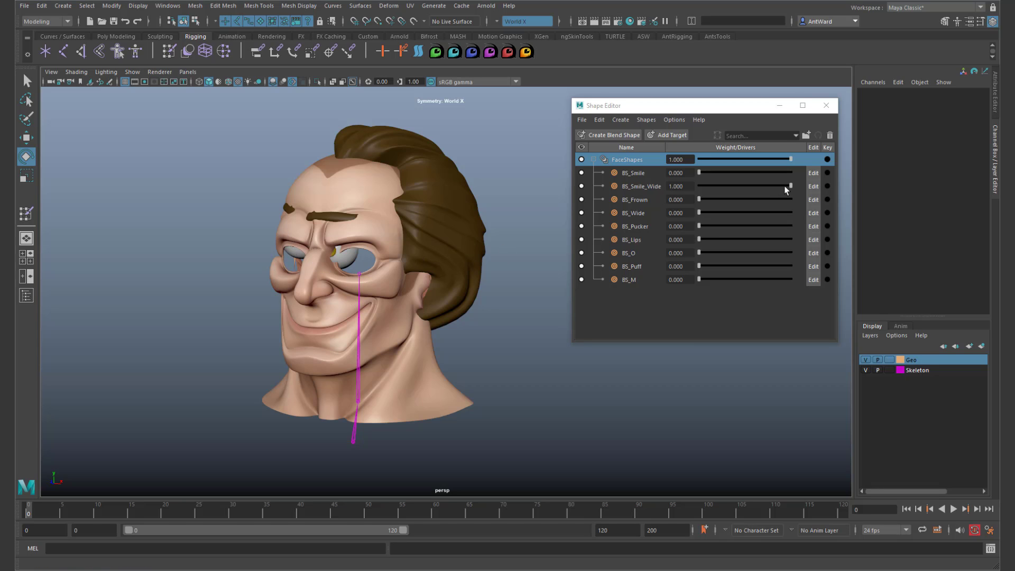
pyautogui.moveTo(785, 186)
pyautogui.mouseDown()
pyautogui.moveTo(683, 187)
pyautogui.moveTo(802, 188)
pyautogui.moveTo(701, 188)
pyautogui.moveTo(793, 189)
pyautogui.mouseUp()
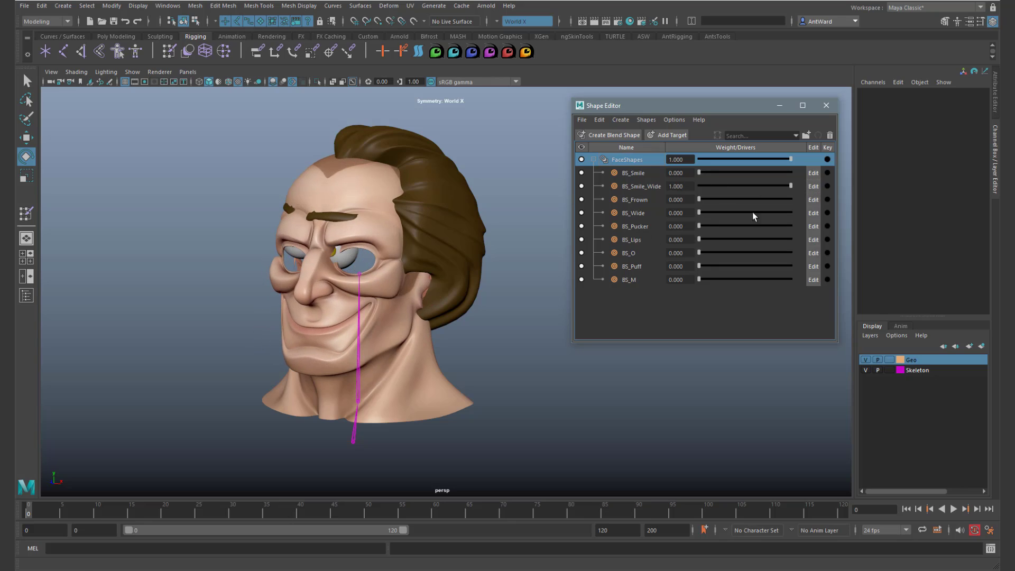
pyautogui.click(425, 354)
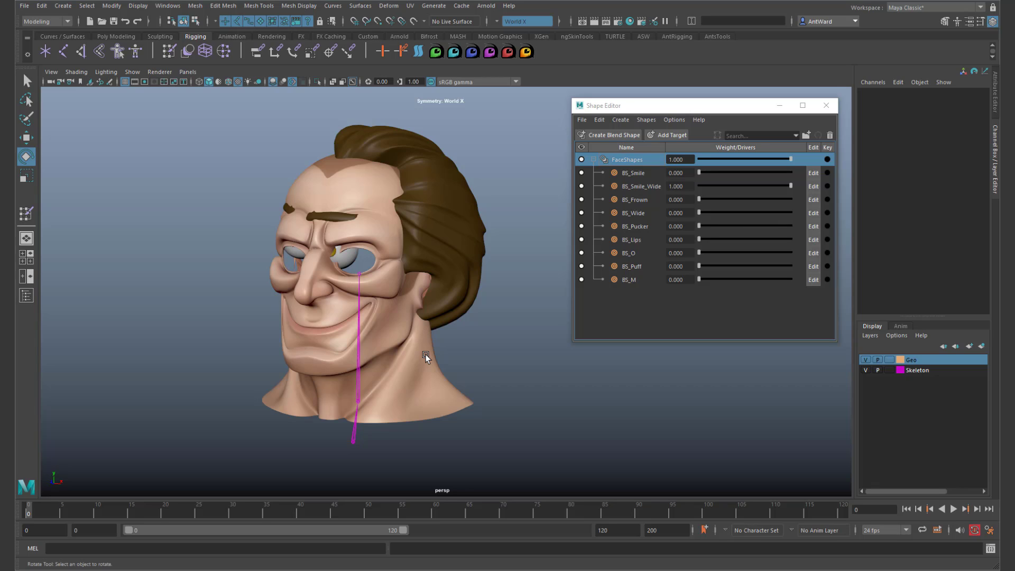
pyautogui.click(426, 354)
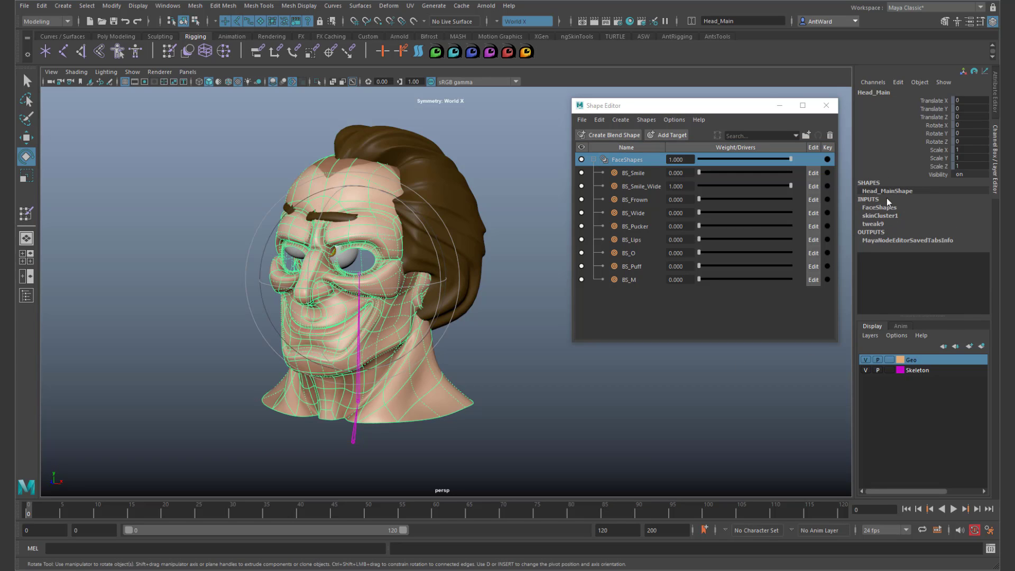
pyautogui.click(867, 208)
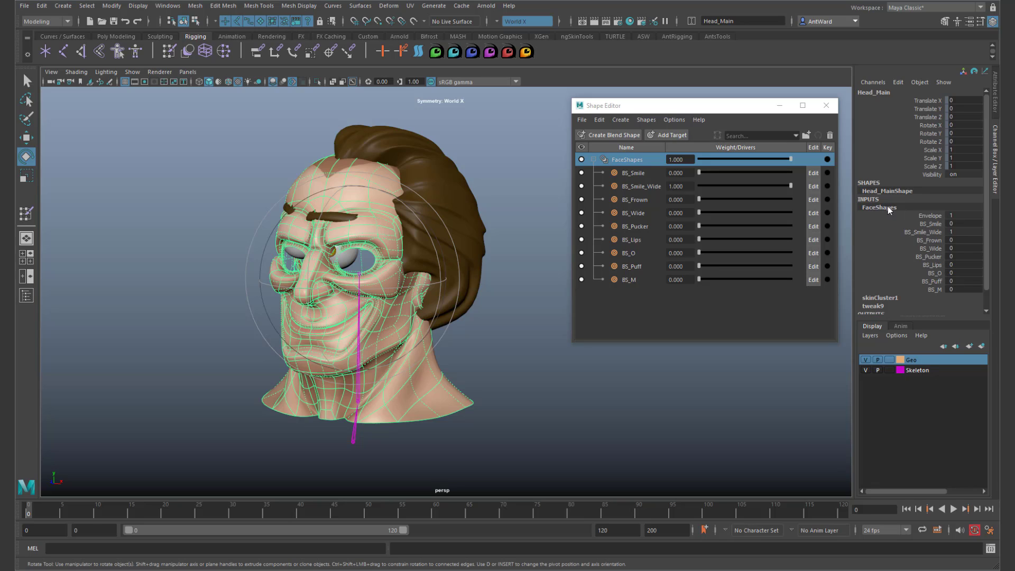
pyautogui.click(880, 297)
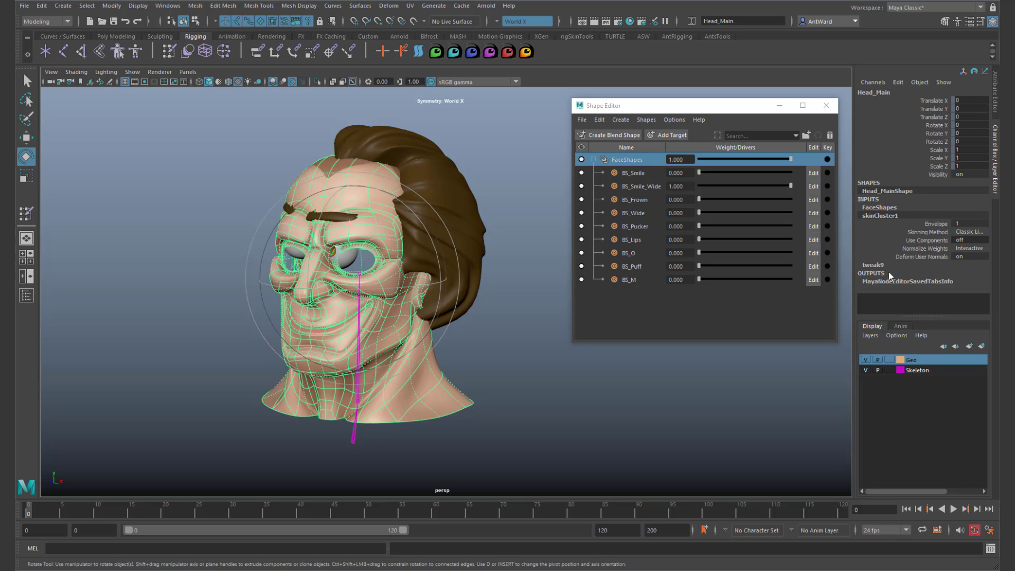
pyautogui.click(882, 207)
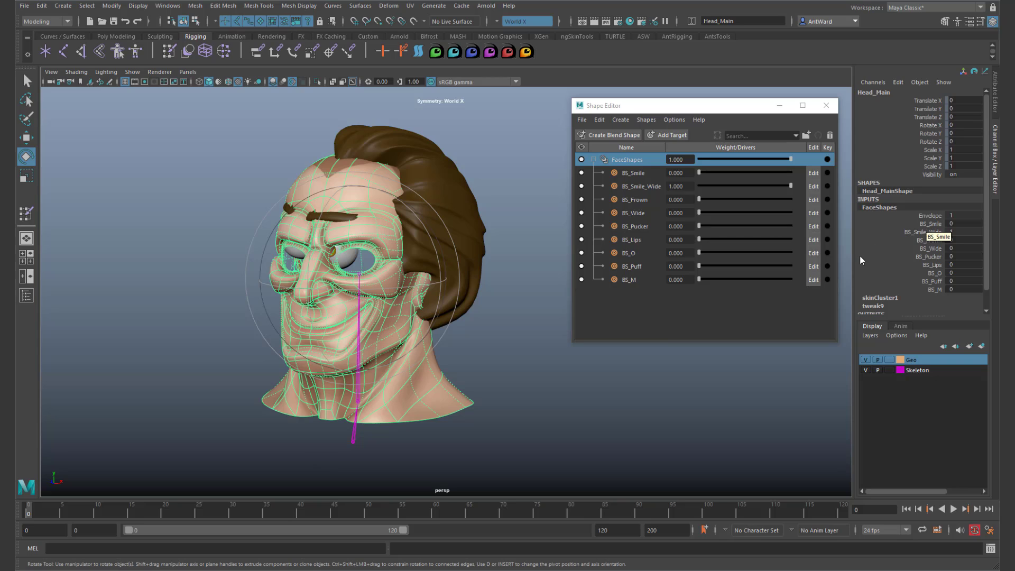
pyautogui.click(492, 346)
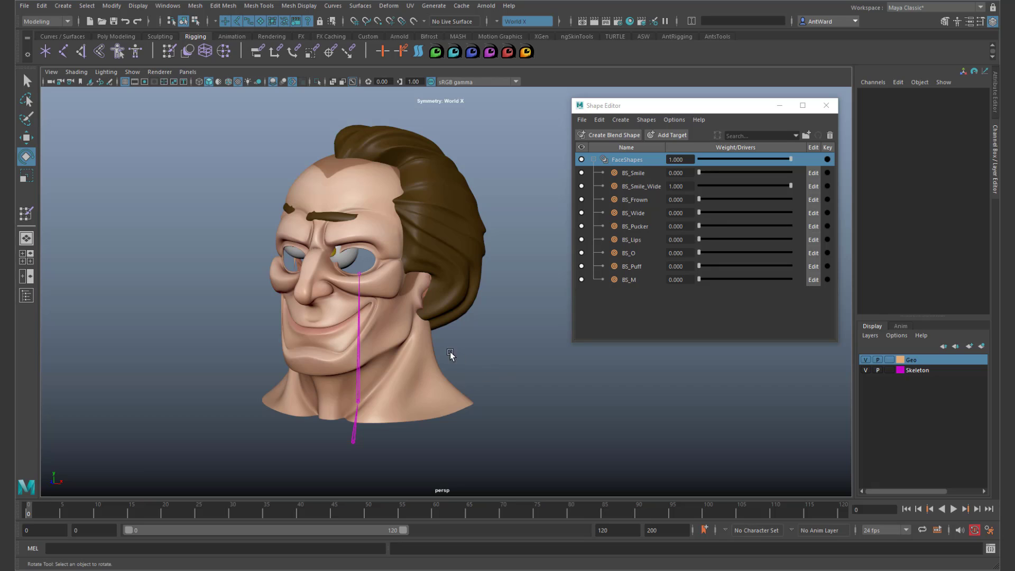
# Open Head_Main's All Inputs list and move Blend Shape (FaceShapes) below Skin Cluster (skinCluster1).
pyautogui.click(430, 347)
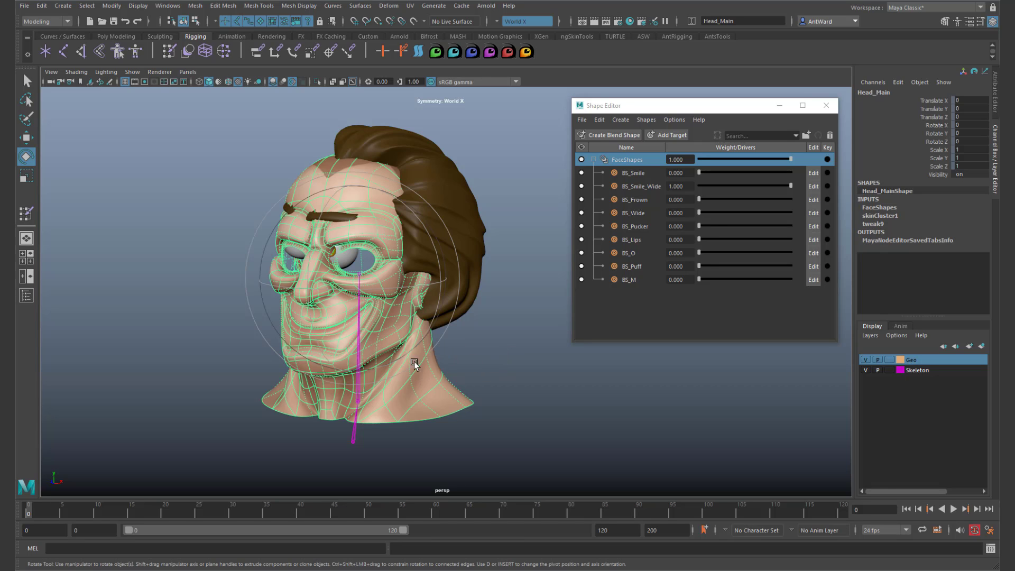
pyautogui.rightClick(401, 324)
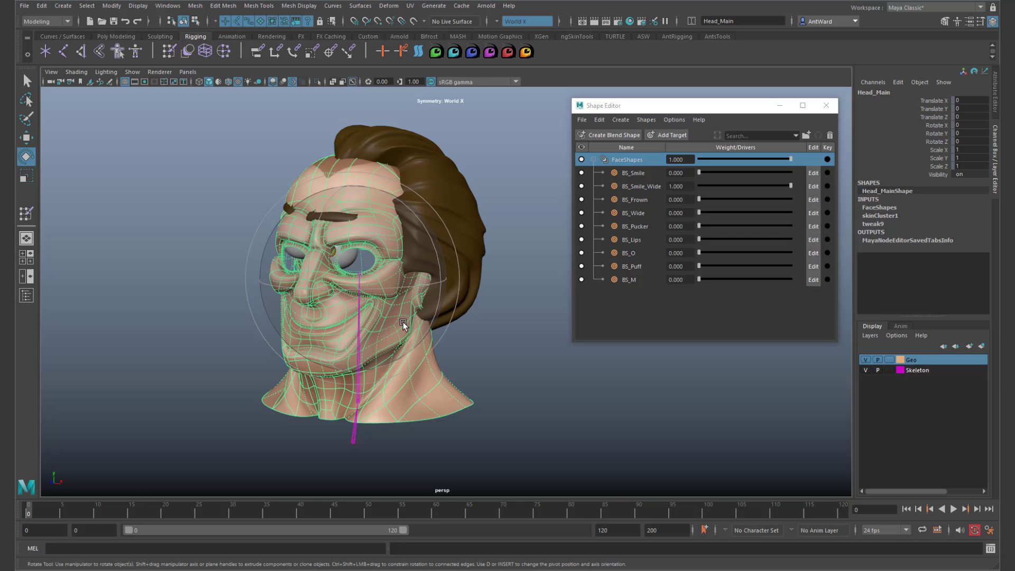
pyautogui.rightClick(323, 156)
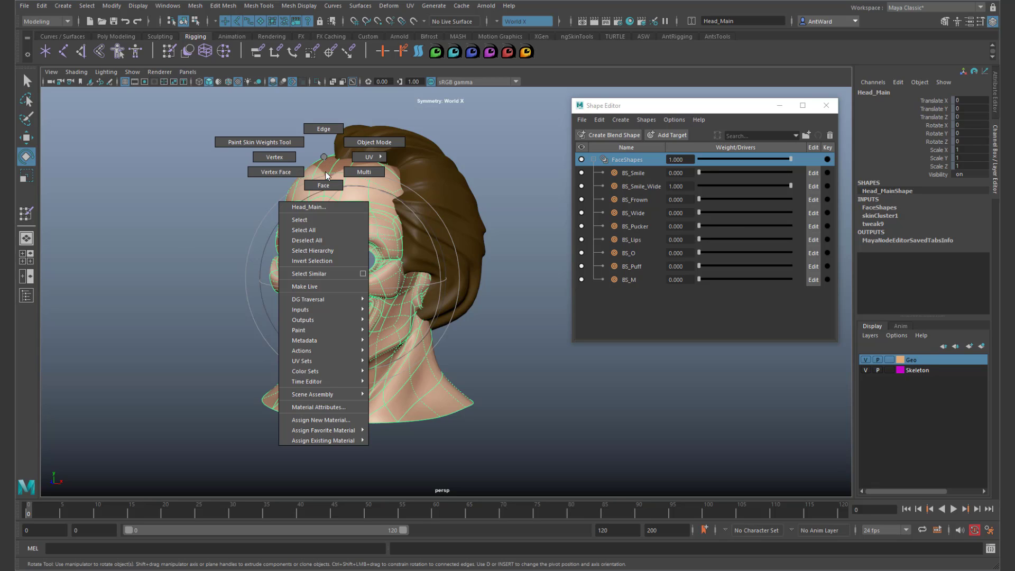
pyautogui.moveTo(321, 310)
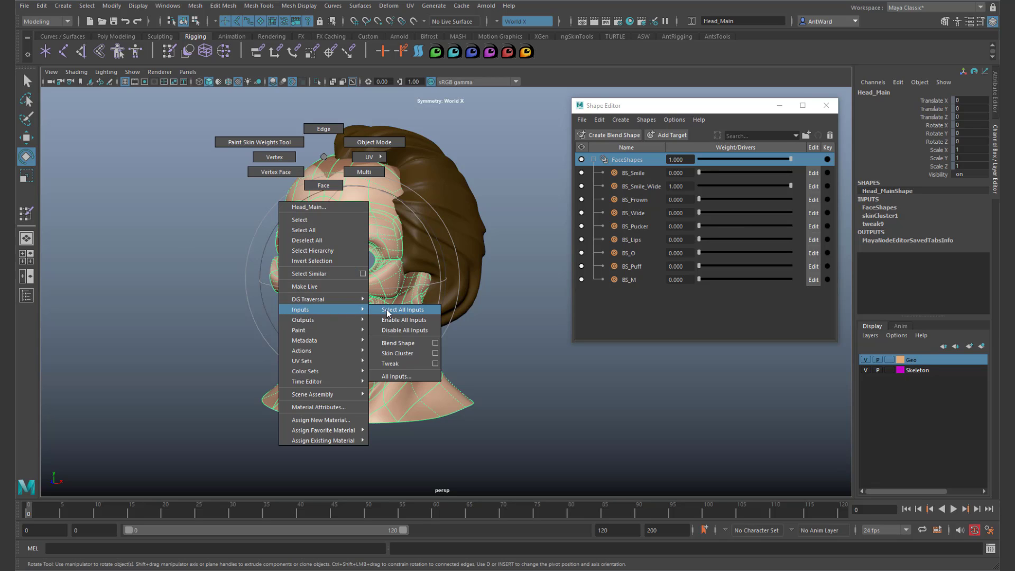
pyautogui.click(415, 375)
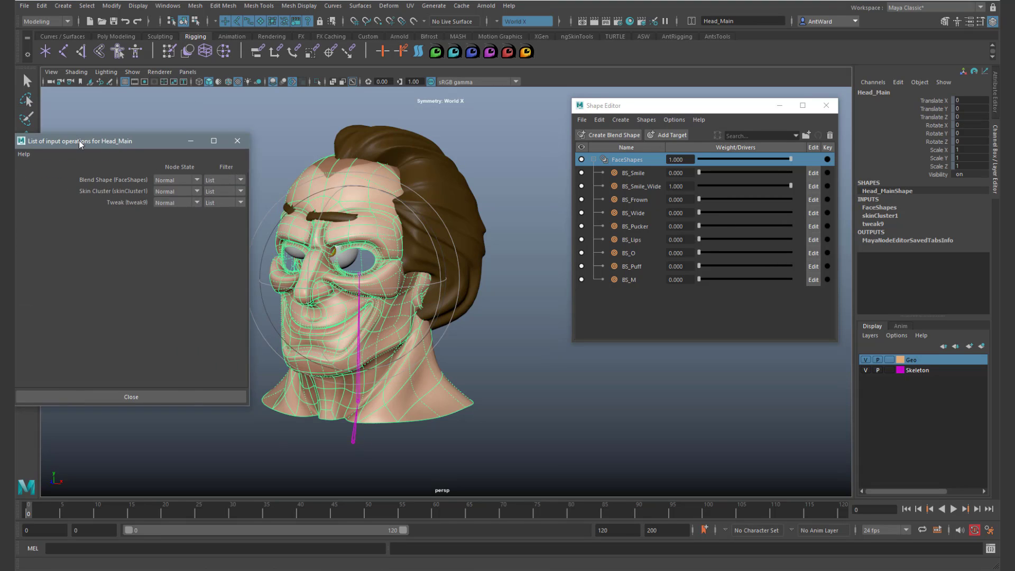
pyautogui.moveTo(79, 140); pyautogui.dragTo(116, 110)
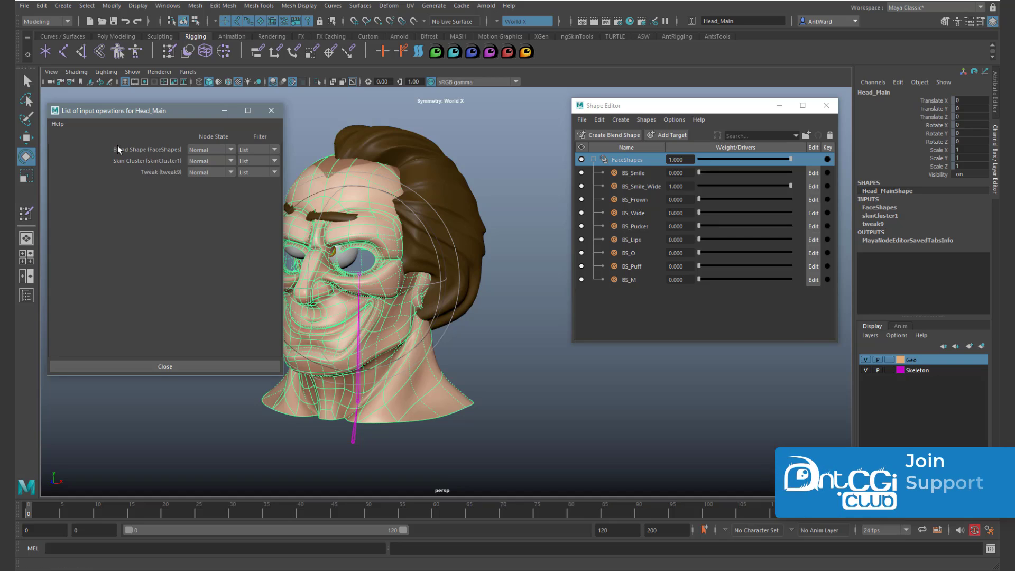
pyautogui.moveTo(149, 153); pyautogui.dragTo(148, 151, button='middle')
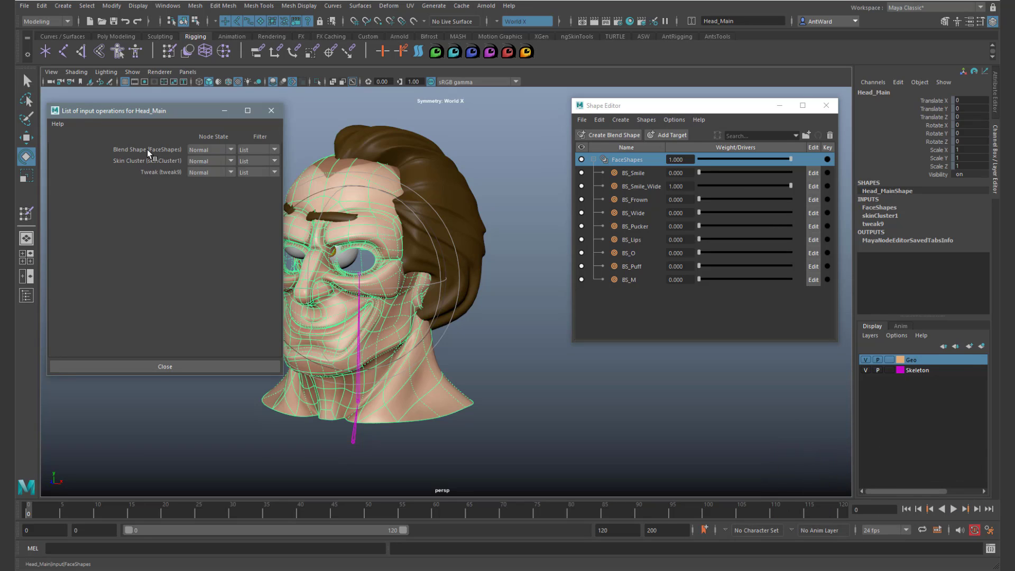
pyautogui.moveTo(146, 149); pyautogui.dragTo(146, 160, button='middle')
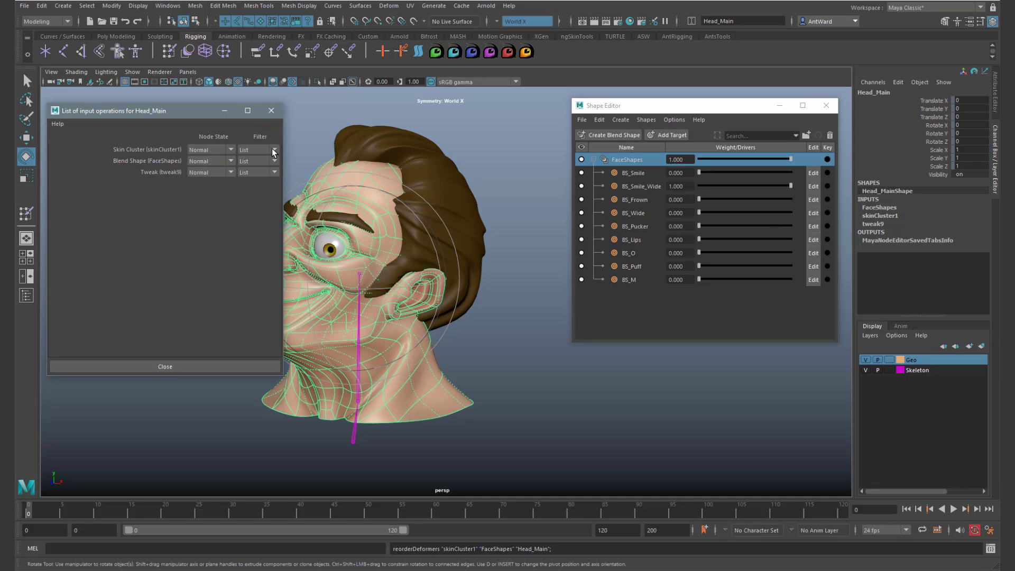
# Close the input list, re-test BS_Smile_Wide at full strength, and turn head_bind toward the front.
pyautogui.click(271, 111)
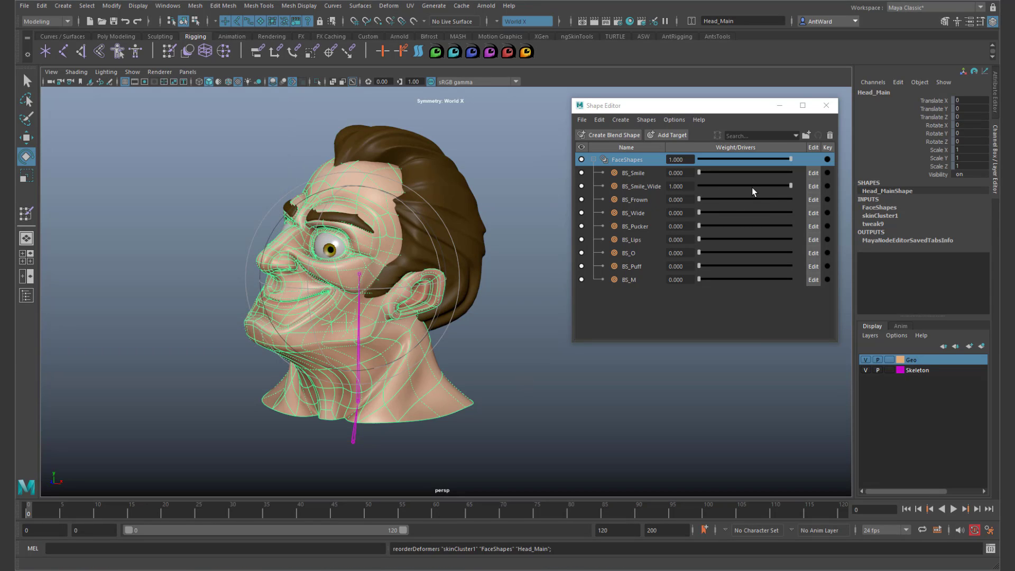
pyautogui.moveTo(752, 187); pyautogui.dragTo(825, 185)
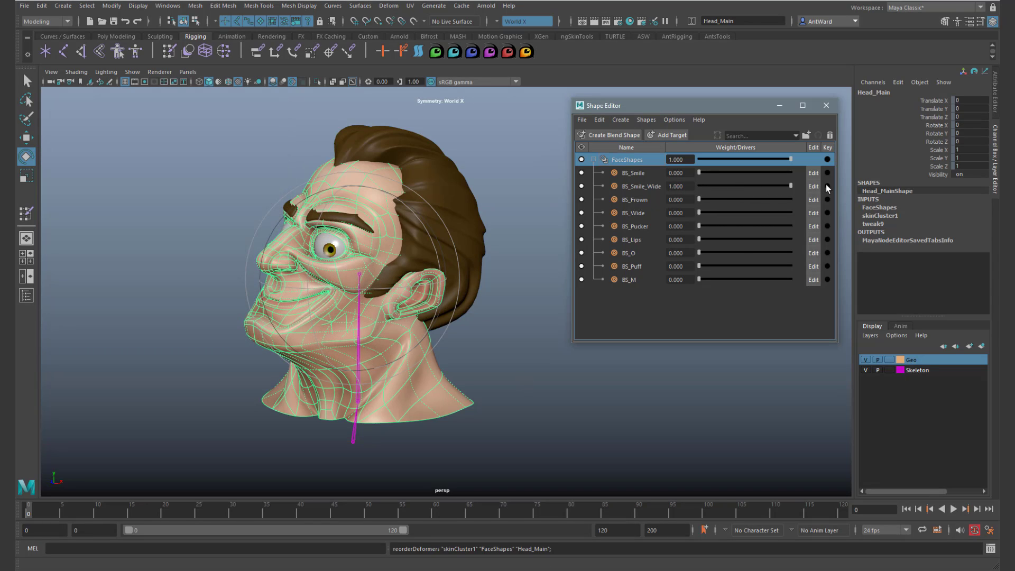
pyautogui.click(502, 365)
pyautogui.click(359, 271)
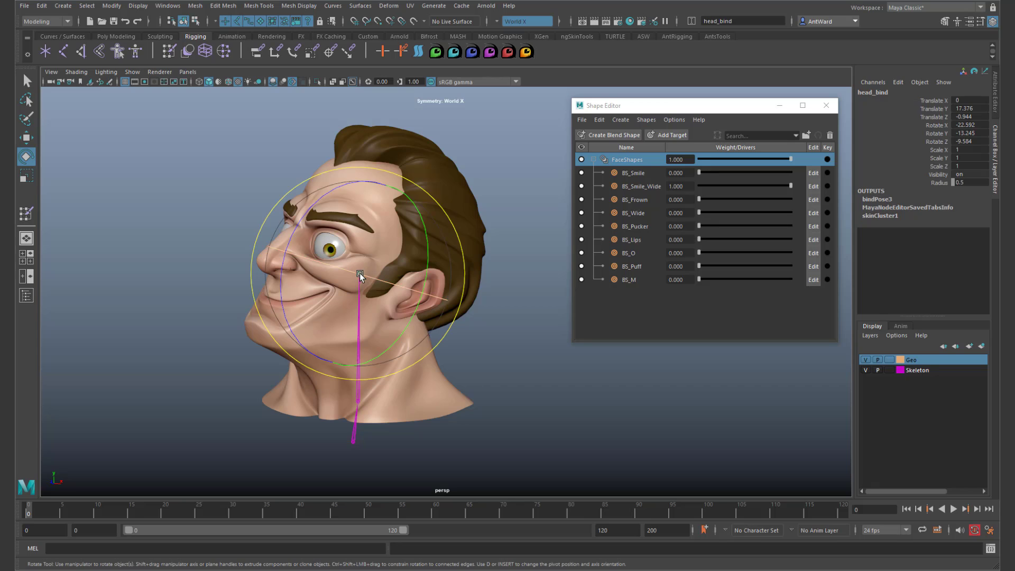
pyautogui.moveTo(359, 270); pyautogui.dragTo(382, 312)
# Set BS_Smile_Wide to 0 and swing head_bind side to side to test the deformation.
pyautogui.moveTo(789, 184)
pyautogui.mouseDown()
pyautogui.moveTo(692, 185)
pyautogui.moveTo(803, 200)
pyautogui.mouseUp()
pyautogui.moveTo(399, 314); pyautogui.dragTo(419, 244)
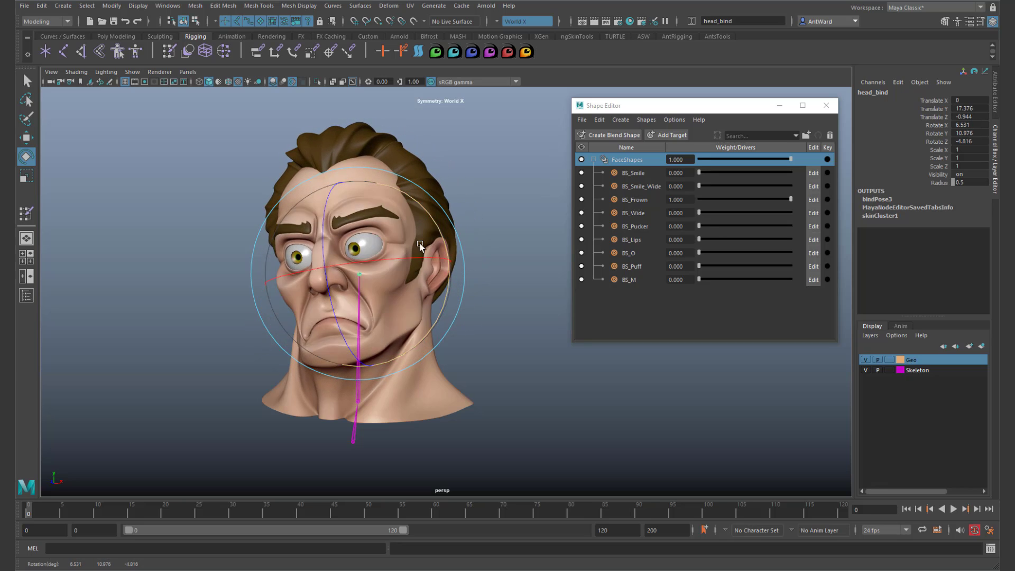
pyautogui.click(499, 197)
pyautogui.keyDown('alt'); pyautogui.moveTo(500, 198); pyautogui.dragTo(467, 256); pyautogui.keyUp('alt')
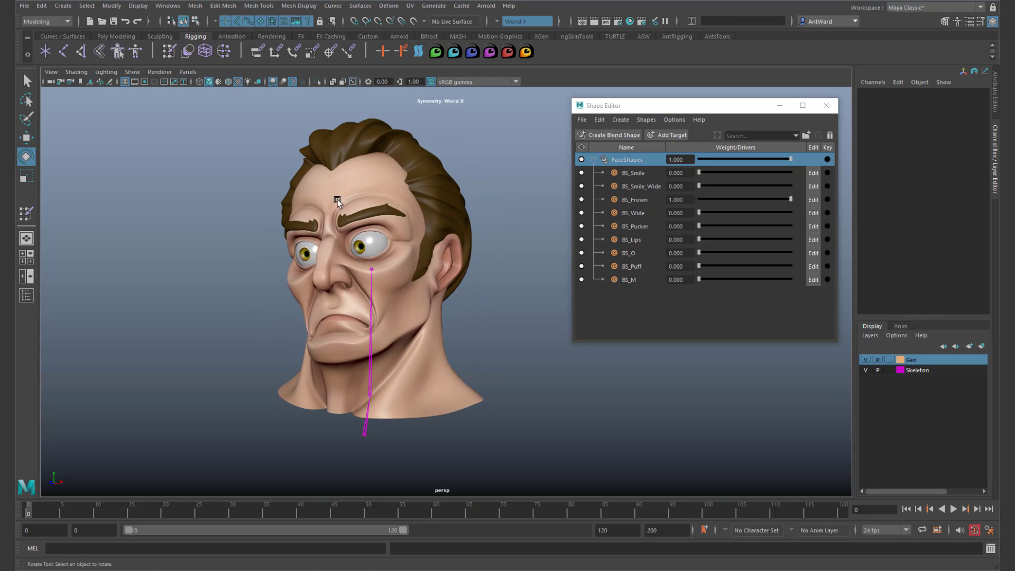
# In the Blend Shape options, review the Advanced Deformation order choices and keep Automatic.
pyautogui.press('space')
pyautogui.click(251, 230)
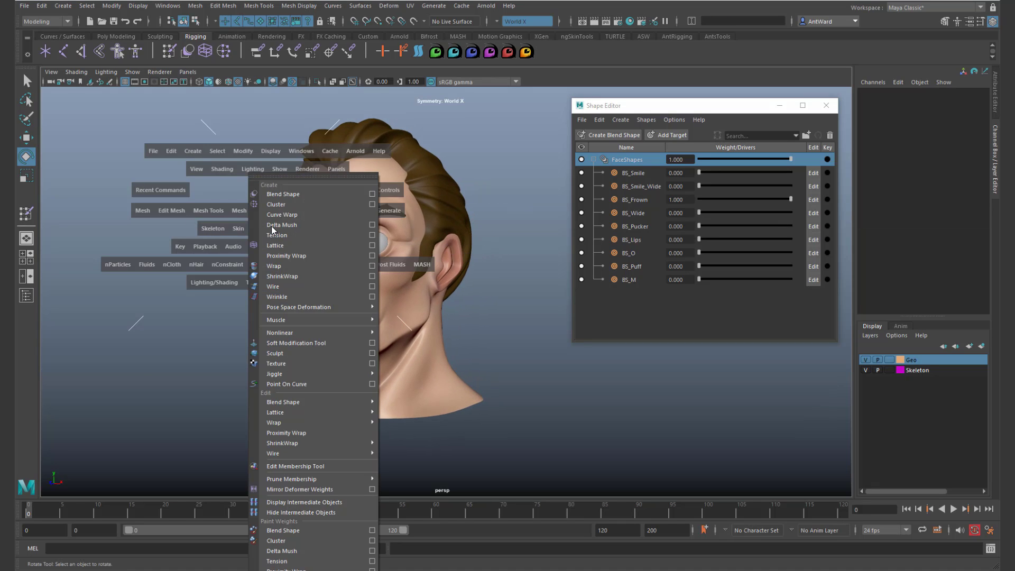
pyautogui.click(372, 194)
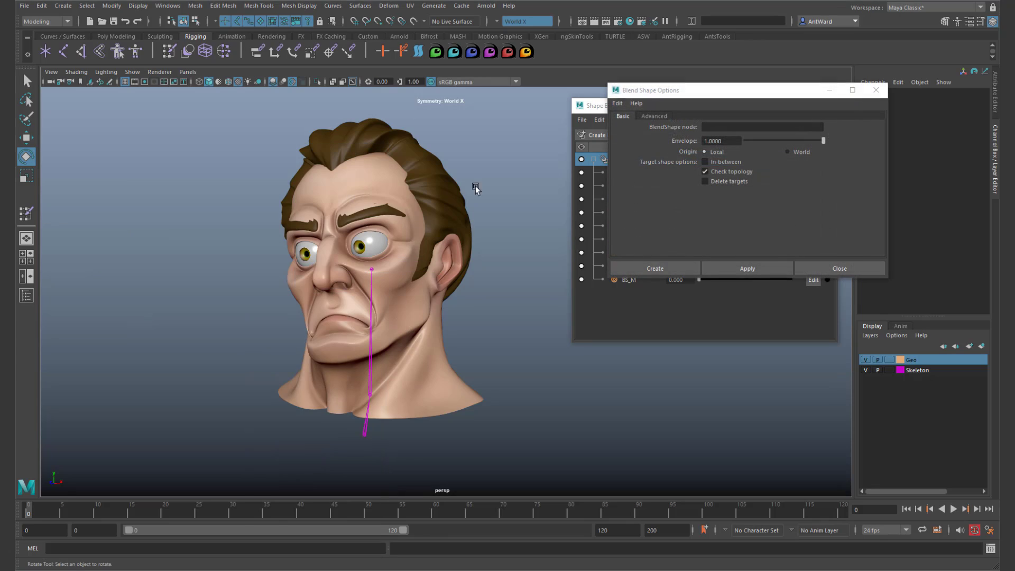
pyautogui.moveTo(711, 96); pyautogui.dragTo(145, 114)
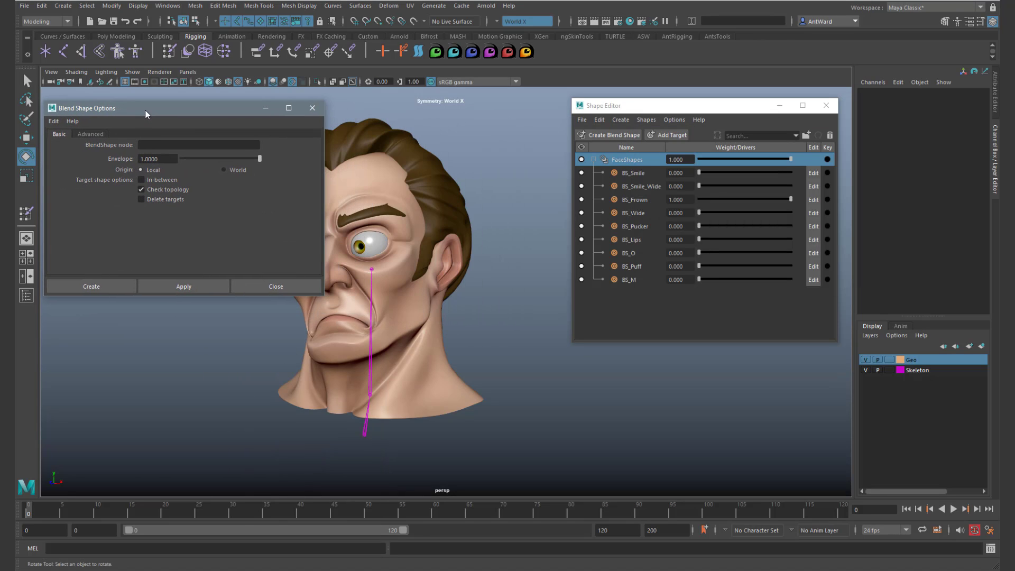
pyautogui.click(89, 133)
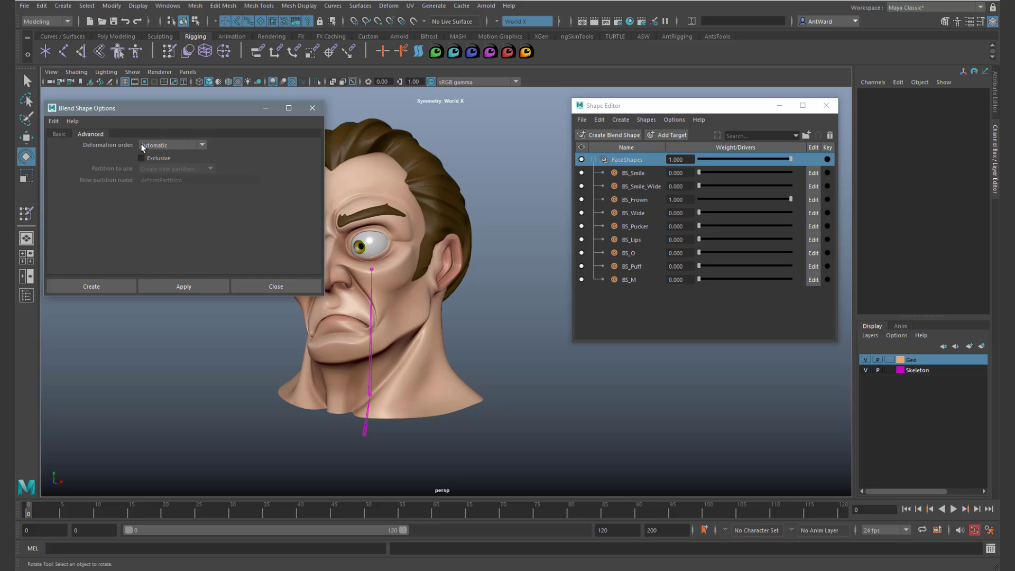
pyautogui.click(176, 145)
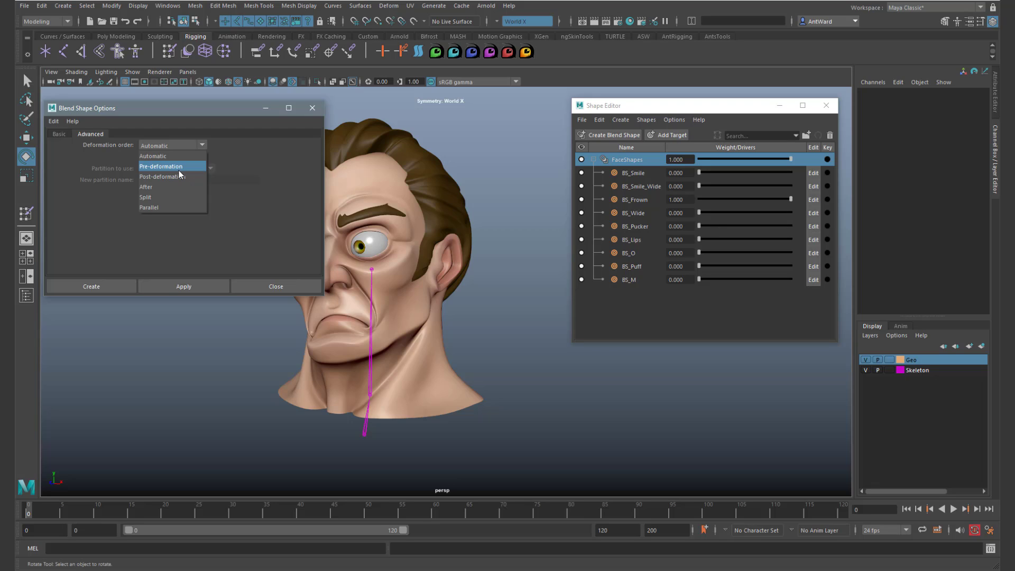
pyautogui.click(265, 224)
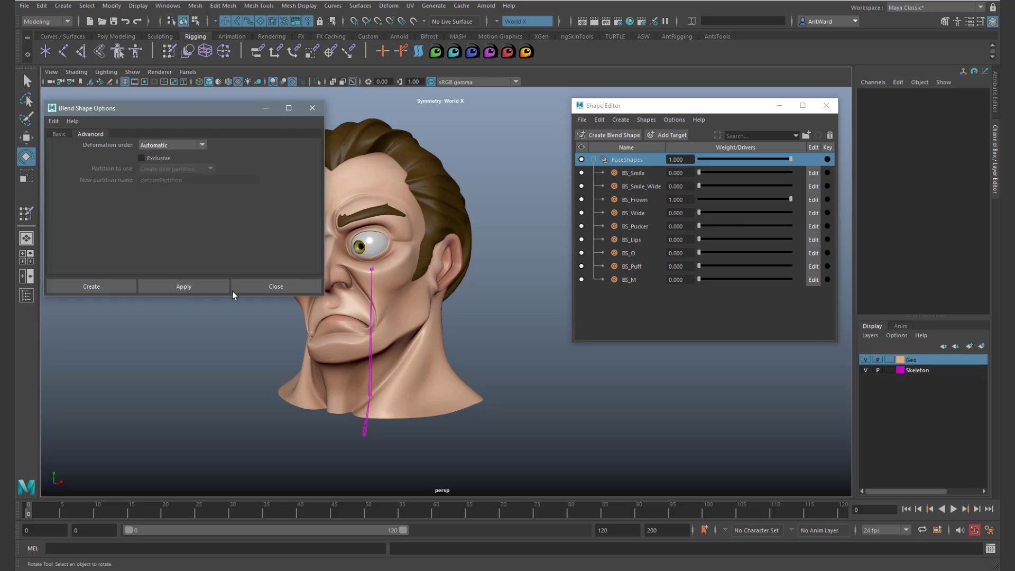
pyautogui.click(59, 135)
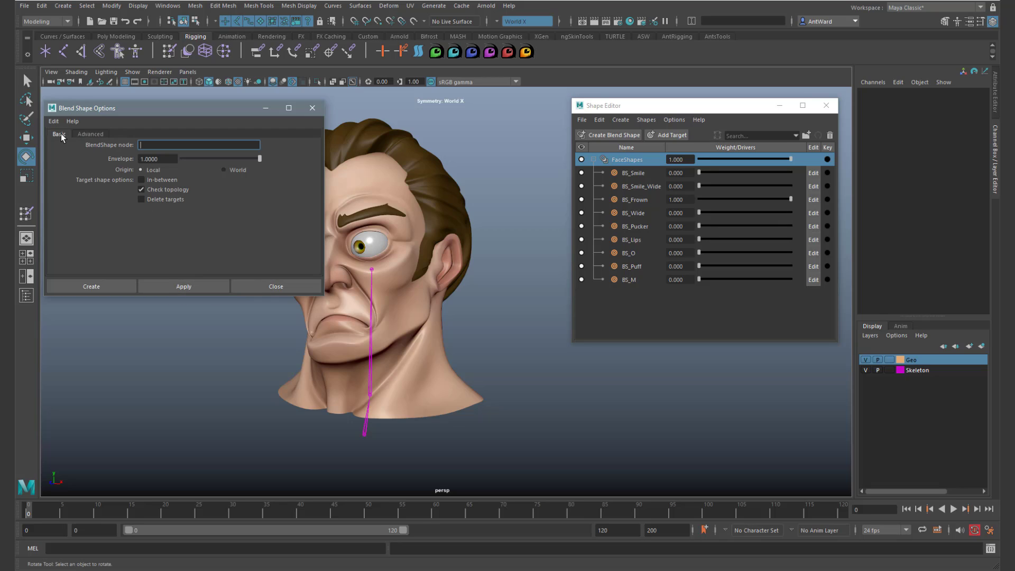
# Close the Blend Shape options and rotate head_bind back and forth to test.
pyautogui.click(274, 285)
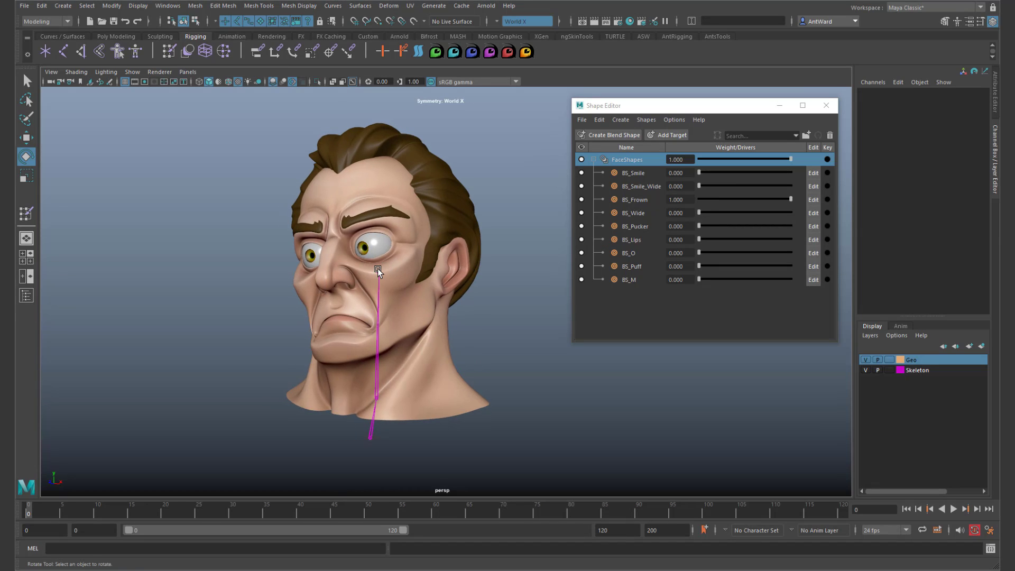
pyautogui.click(380, 287)
pyautogui.moveTo(404, 313); pyautogui.dragTo(526, 356)
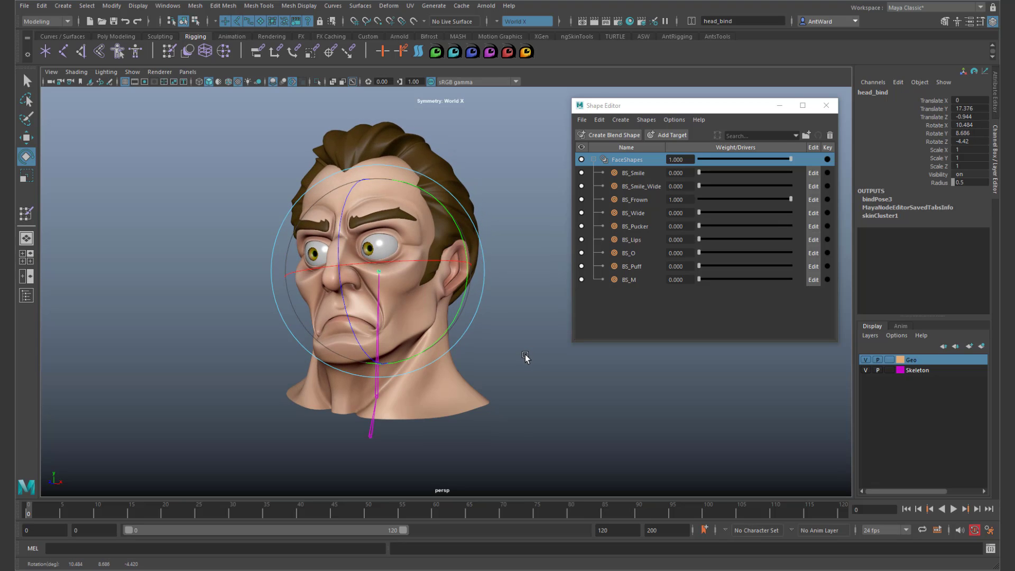
pyautogui.click(531, 356)
# Open Head_Main's input list, then set BS_Frown to 0 and BS_Smile_Wide to 1.
pyautogui.click(332, 194)
pyautogui.moveTo(332, 182)
pyautogui.mouseDown(button='right')
pyautogui.moveTo(329, 352)
pyautogui.moveTo(334, 335)
pyautogui.moveTo(410, 361)
pyautogui.moveTo(408, 404)
pyautogui.mouseUp(button='right')
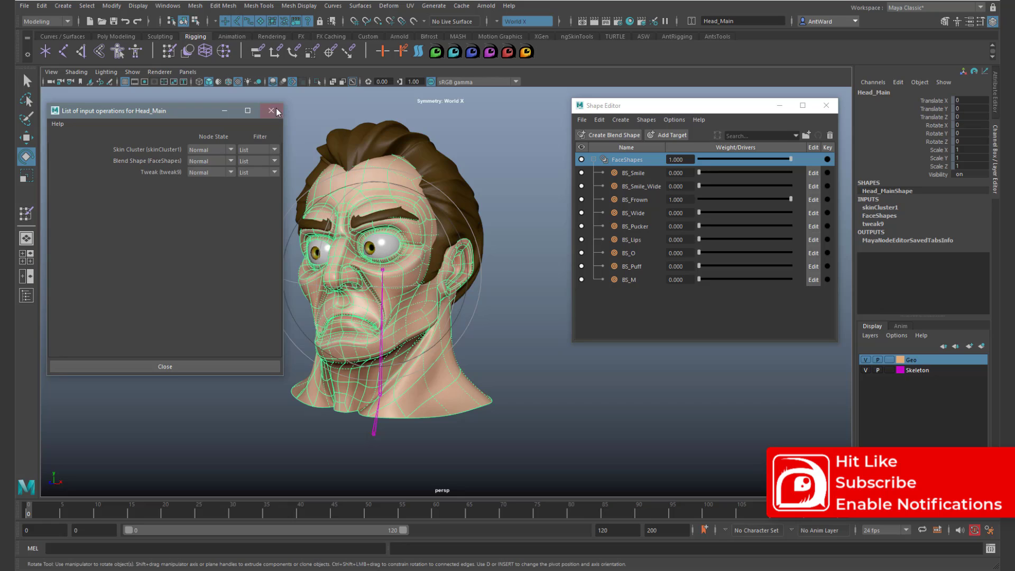
pyautogui.keyDown('alt'); pyautogui.moveTo(482, 281); pyautogui.dragTo(615, 411); pyautogui.keyUp('alt')
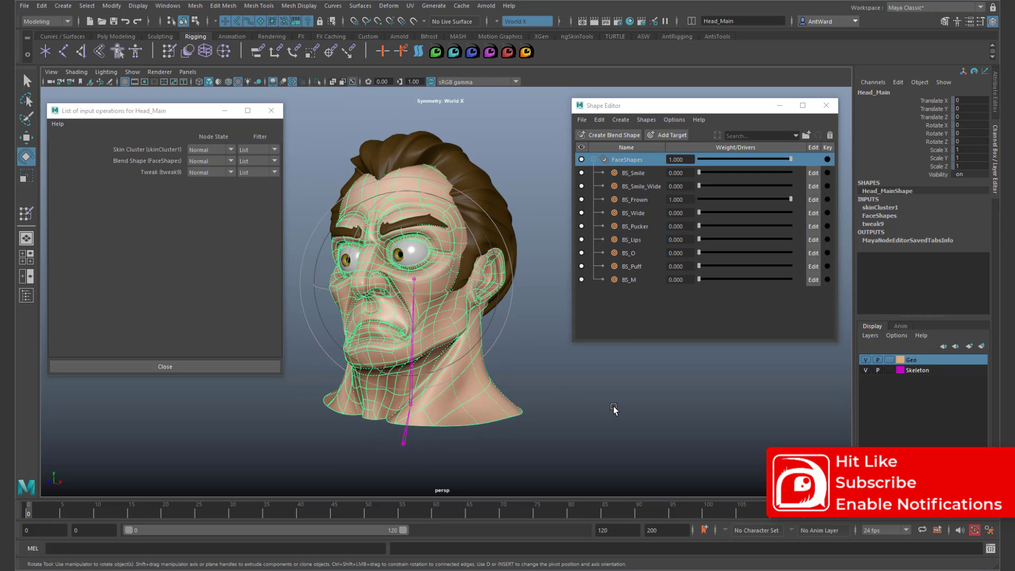
pyautogui.click(615, 411)
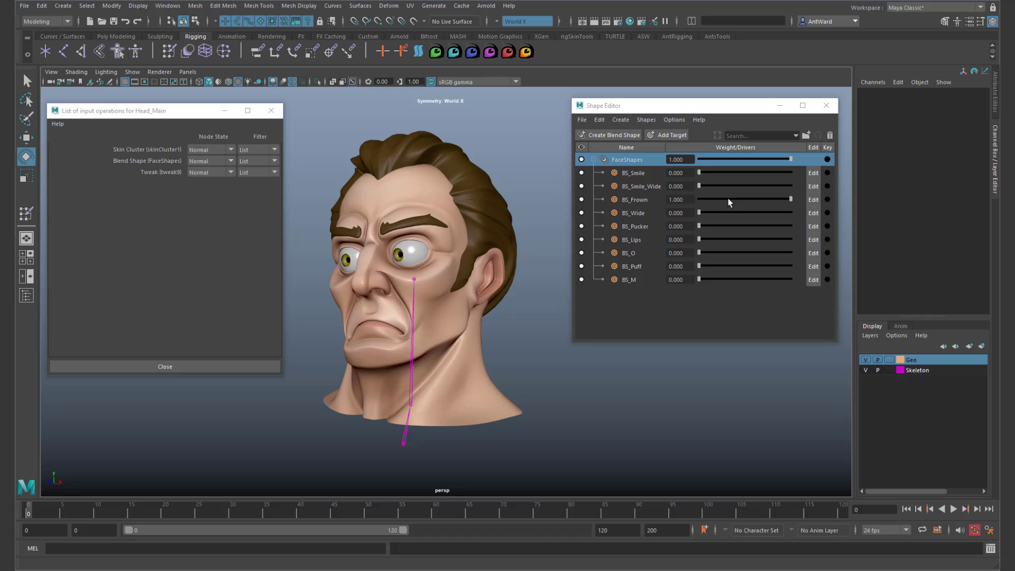
pyautogui.moveTo(708, 199); pyautogui.dragTo(790, 187)
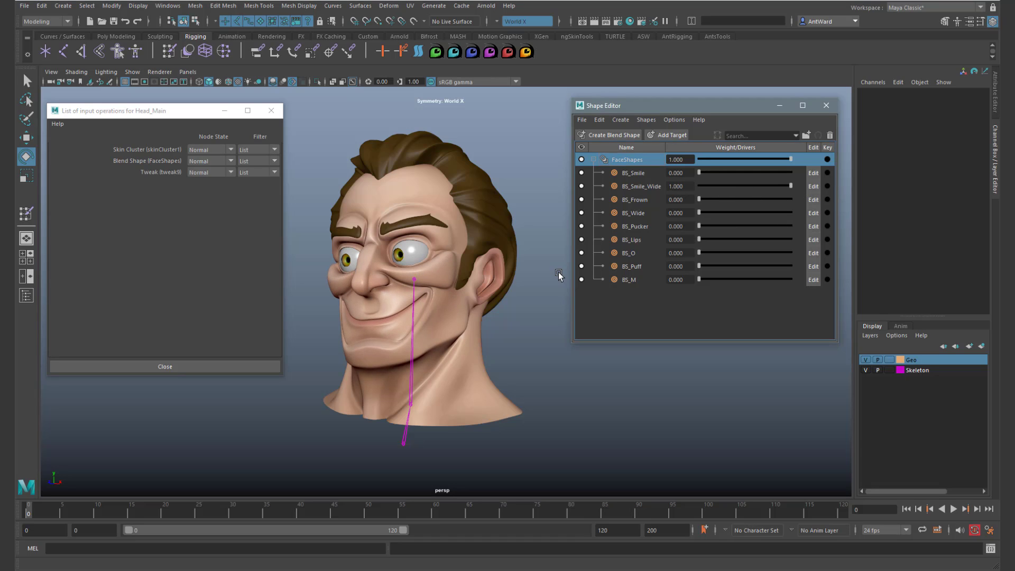
pyautogui.keyDown('alt'); pyautogui.moveTo(437, 283); pyautogui.dragTo(555, 274); pyautogui.keyUp('alt')
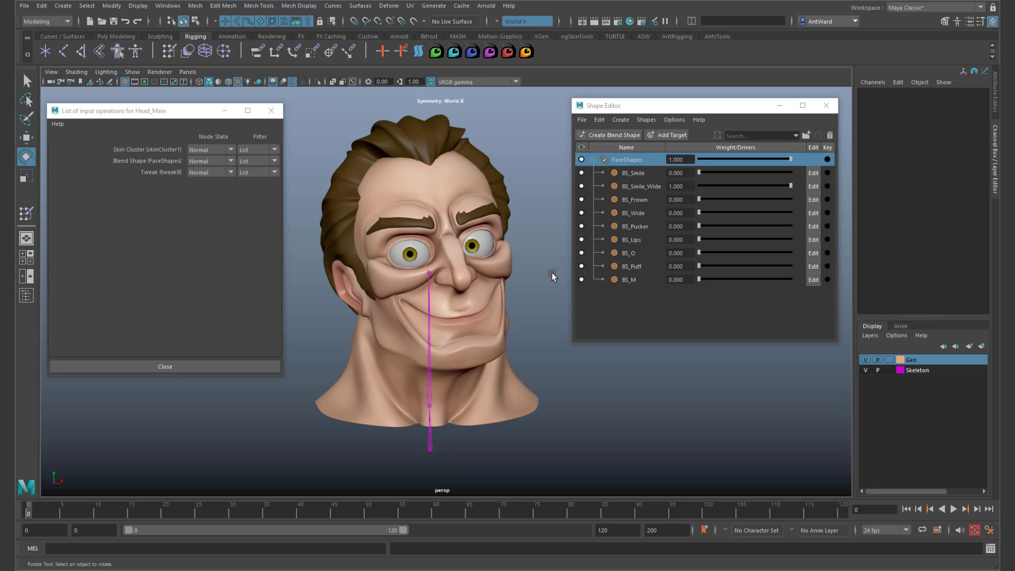